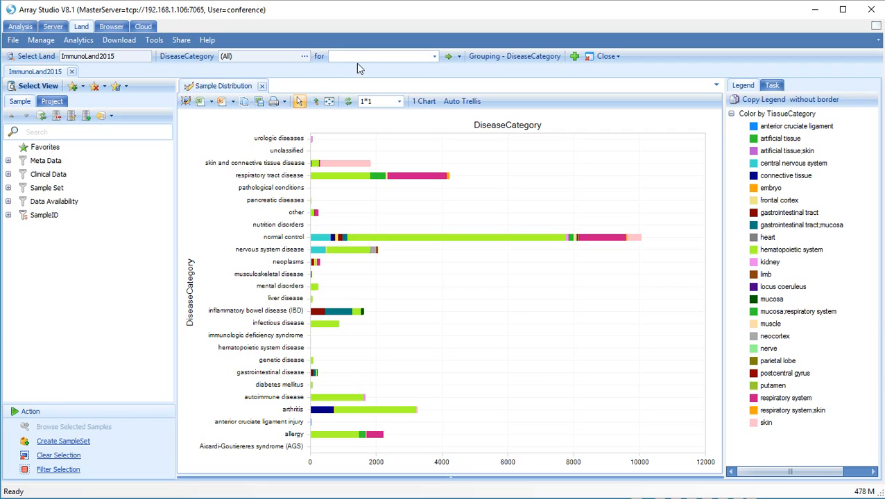
Search ImmunoLand2015 for multiple genes using the pasted list CHI3L1, CD55, PLAU, ADM, PLAUR, IL1RN, IL8, CXCL1, NAMPT and TIMP1, removing invalid symbols.
{"action": "left_click", "coordinate": [457, 57]}
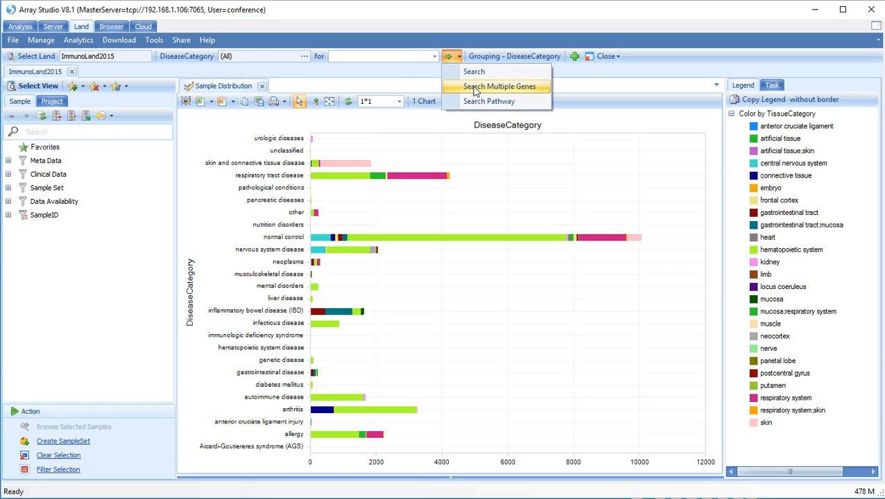
{"action": "left_click", "coordinate": [475, 91]}
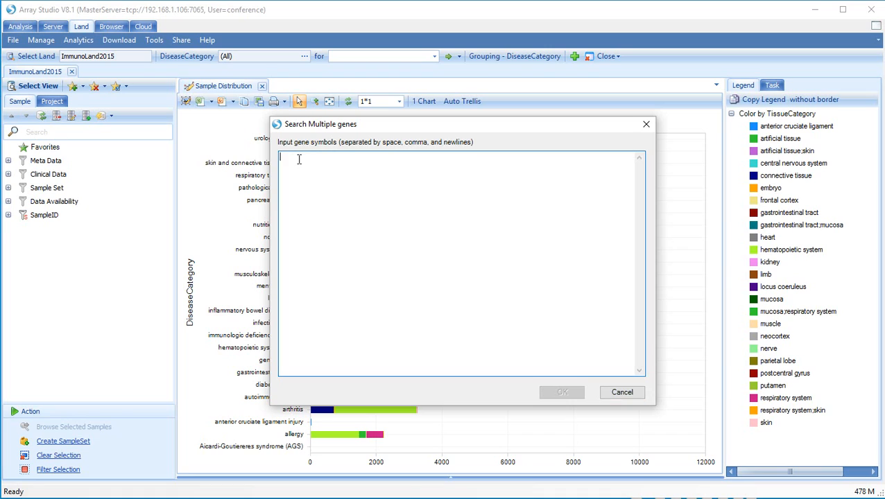
{"action": "type", "text": "gene names CHI3L1 CD55 PLAU ADM PLAUR IL1RN IL8 CXCL1 NAMPT TIMP1"}
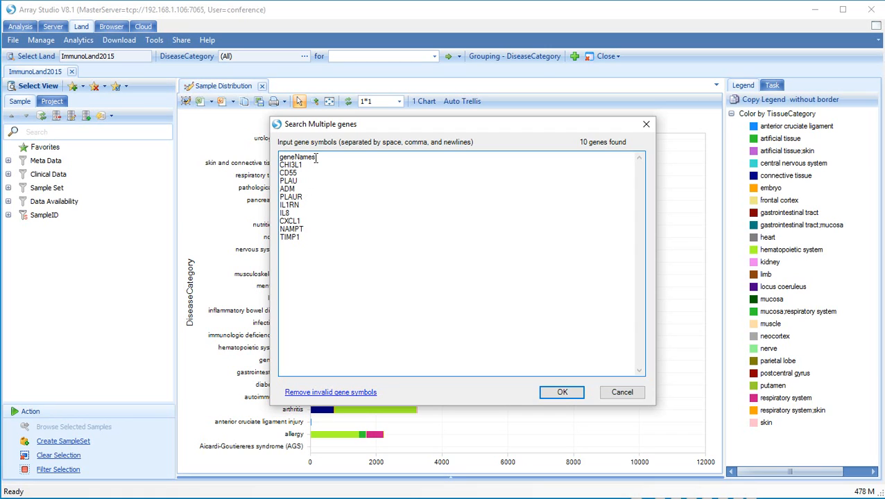
{"action": "left_click", "coordinate": [323, 393]}
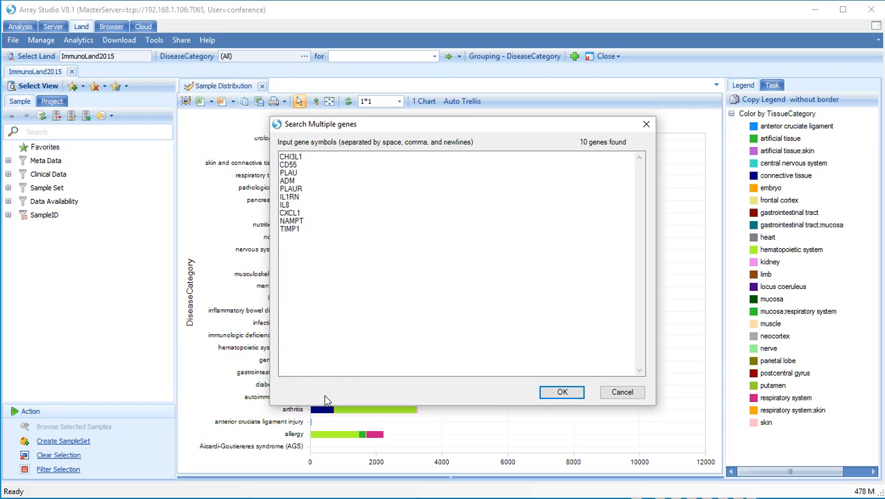
{"action": "left_click", "coordinate": [549, 395]}
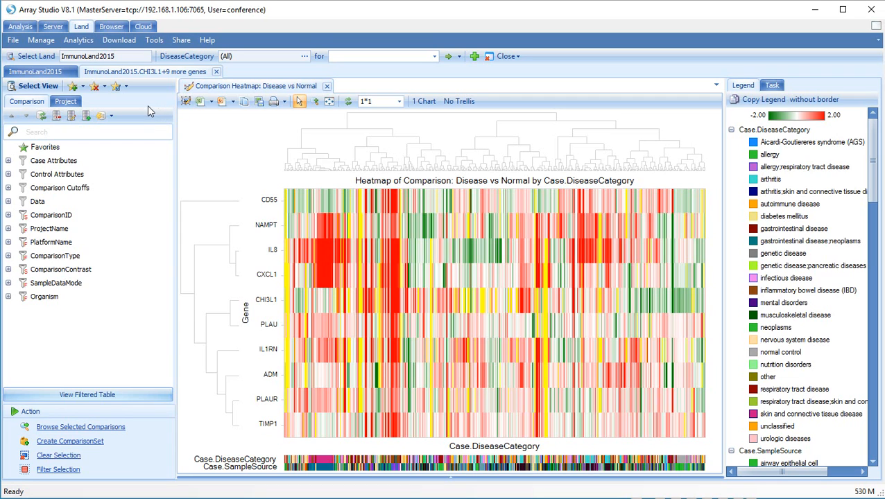
Show the Gene Set Analysis plot and examine the details of the most significant inflammatory bowel disease comparison, including its comparison contrast.
{"action": "left_click", "coordinate": [35, 86]}
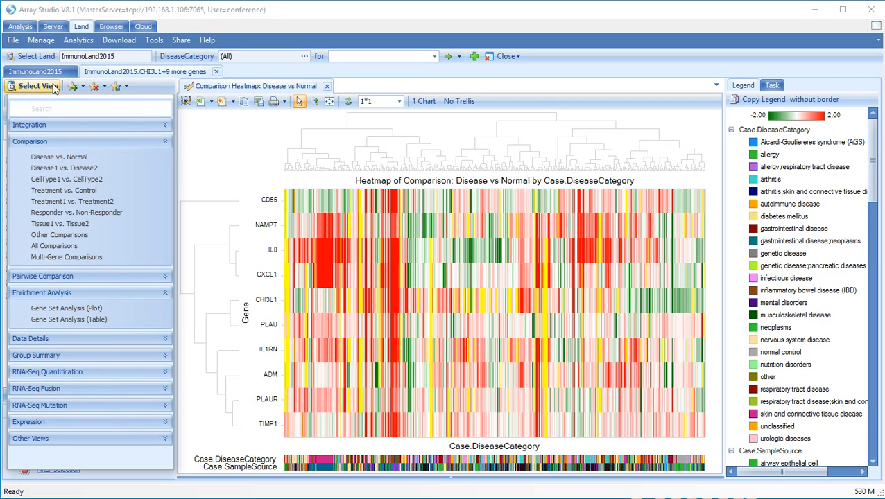
{"action": "left_click", "coordinate": [69, 312]}
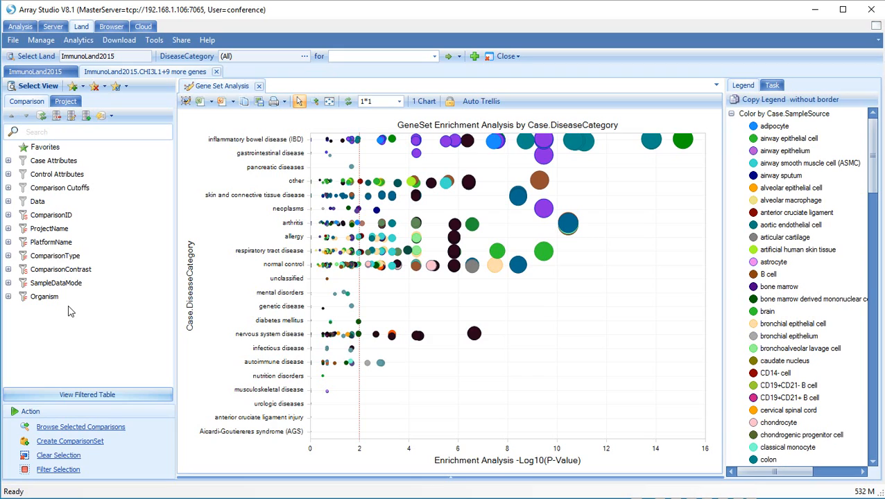
{"action": "left_click", "coordinate": [681, 142]}
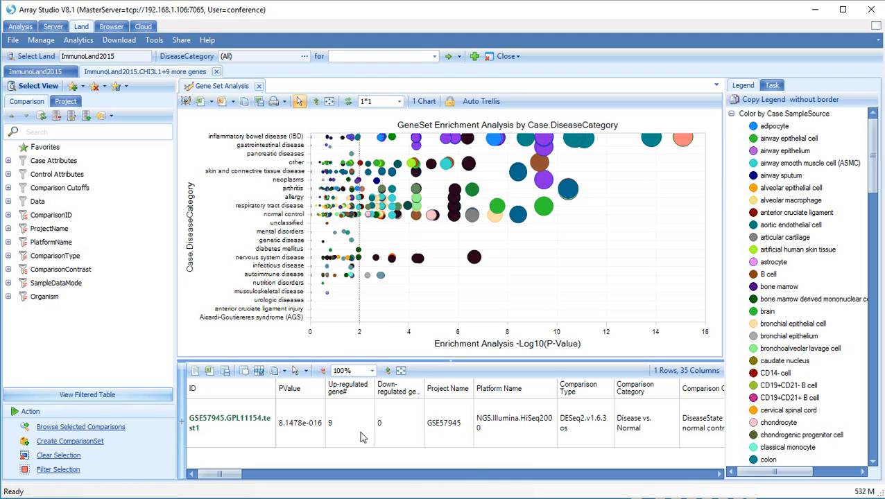
{"action": "left_click", "coordinate": [719, 477]}
{"action": "left_click", "coordinate": [719, 477]}
{"action": "left_click", "coordinate": [719, 477]}
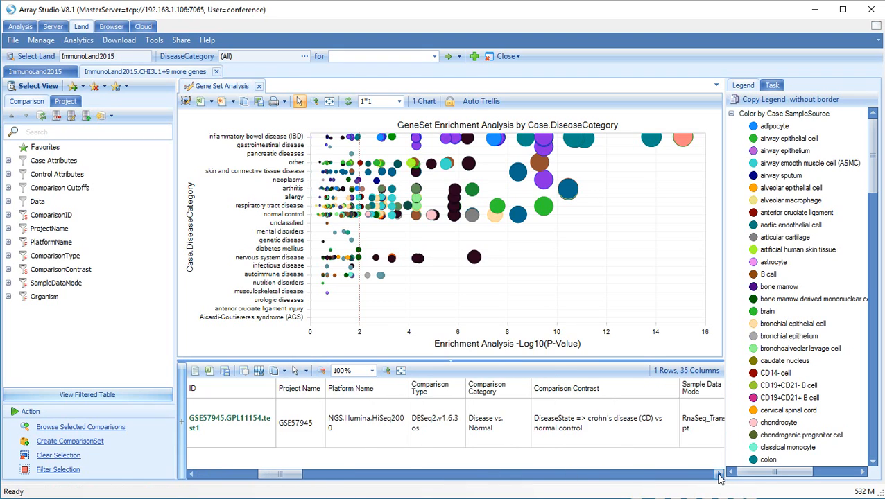
{"action": "left_click", "coordinate": [719, 477]}
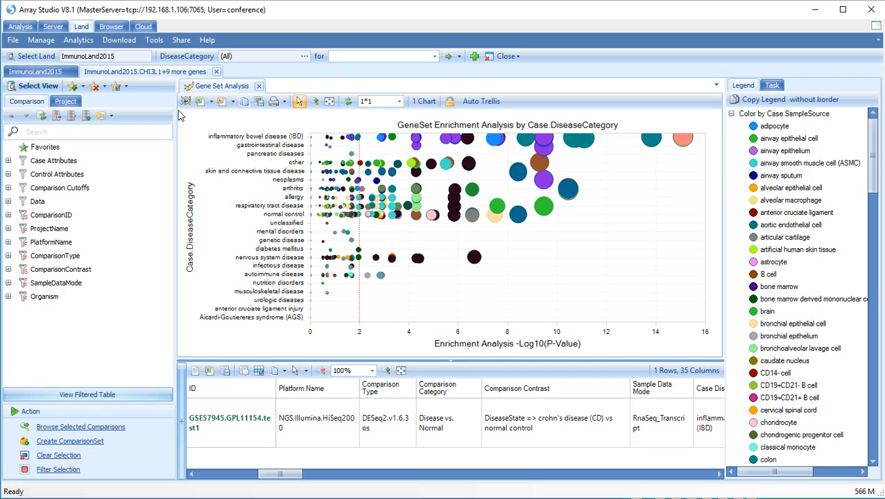
Review the gene list someIBDGenes.txt in Notepad++, and open gene set management back in Array Studio.
{"action": "left_click", "coordinate": [309, 497]}
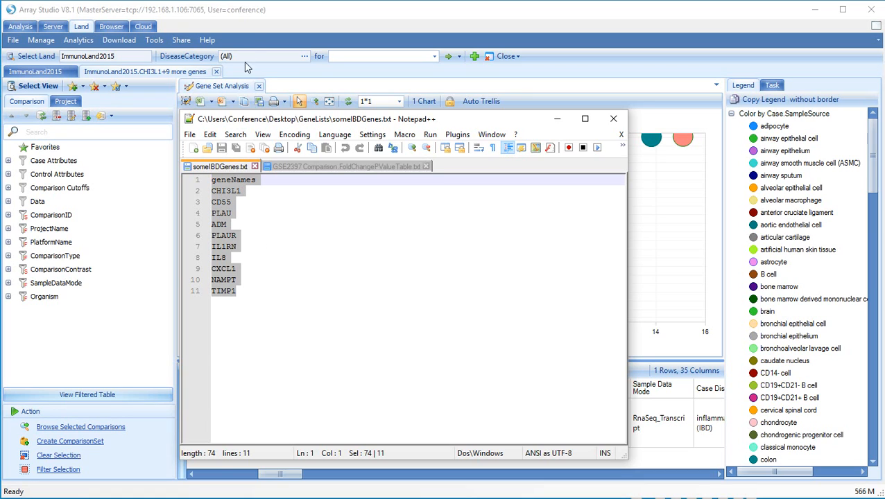
{"action": "left_click", "coordinate": [262, 15]}
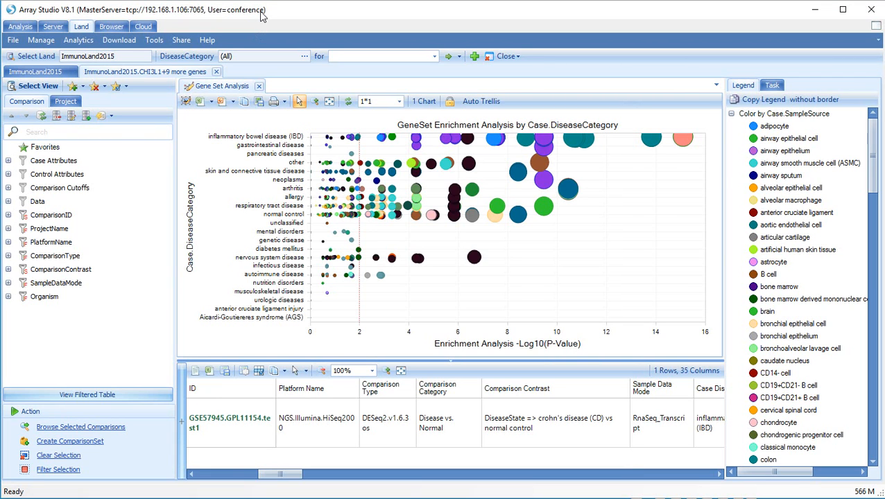
{"action": "left_click", "coordinate": [41, 40]}
{"action": "mouse_move", "coordinate": [59, 102]}
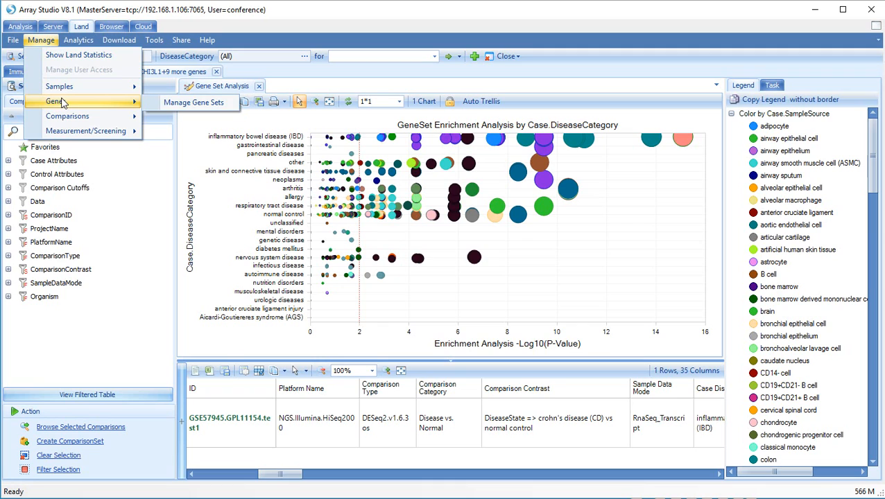
{"action": "left_click", "coordinate": [207, 104]}
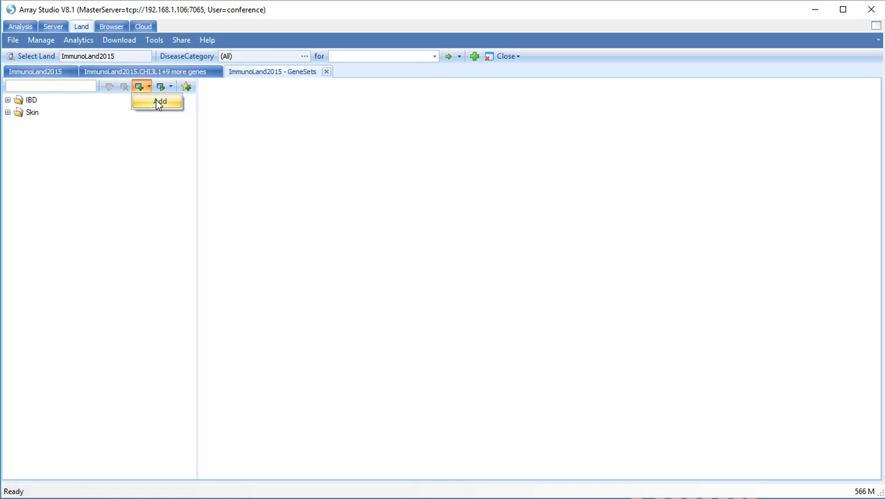
Start a new gene set named Some_IBD_Genes with the tag IBD.
{"action": "left_click", "coordinate": [158, 102]}
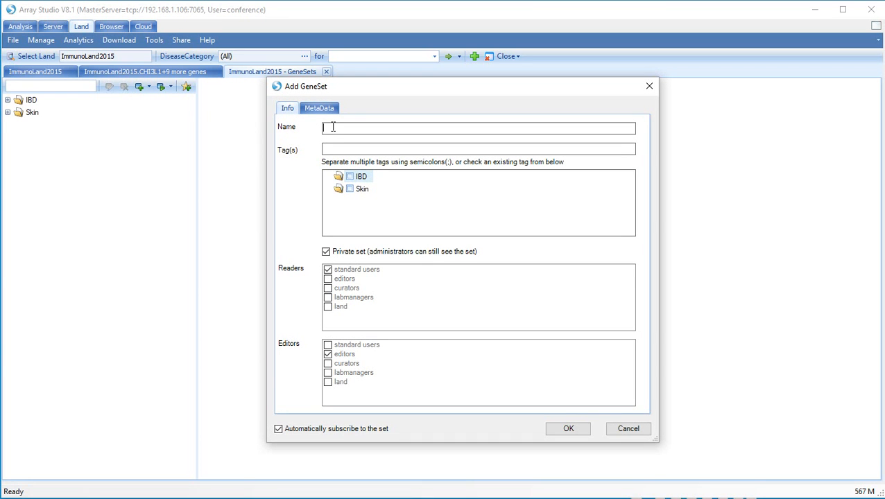
{"action": "type", "text": "Some_IBD_Genes"}
{"action": "left_click", "coordinate": [348, 151]}
{"action": "type", "text": "IBD"}
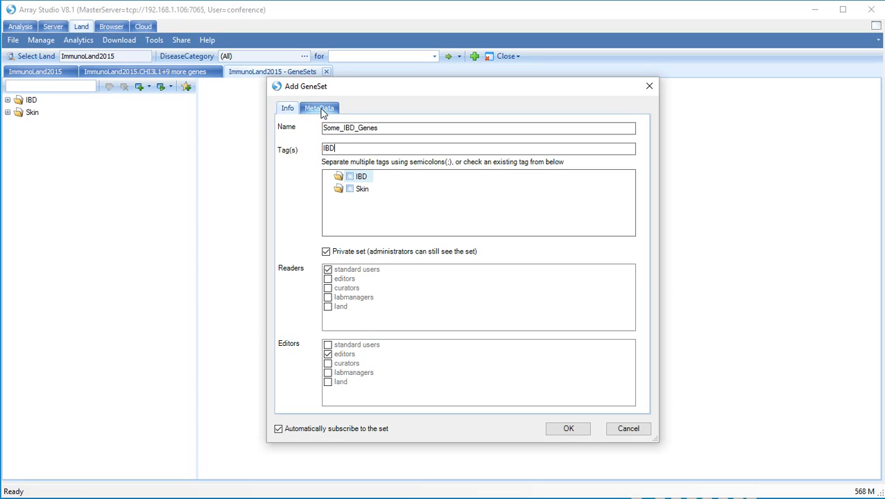
Load the gene set's metadata from the tab-delimited file someIBDGenes.txt and save the subscribed set.
{"action": "left_click", "coordinate": [322, 111]}
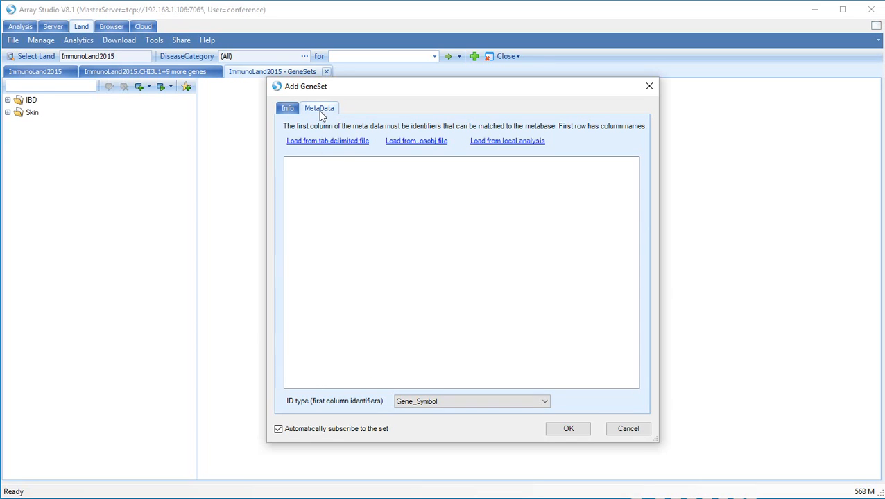
{"action": "left_click", "coordinate": [329, 146]}
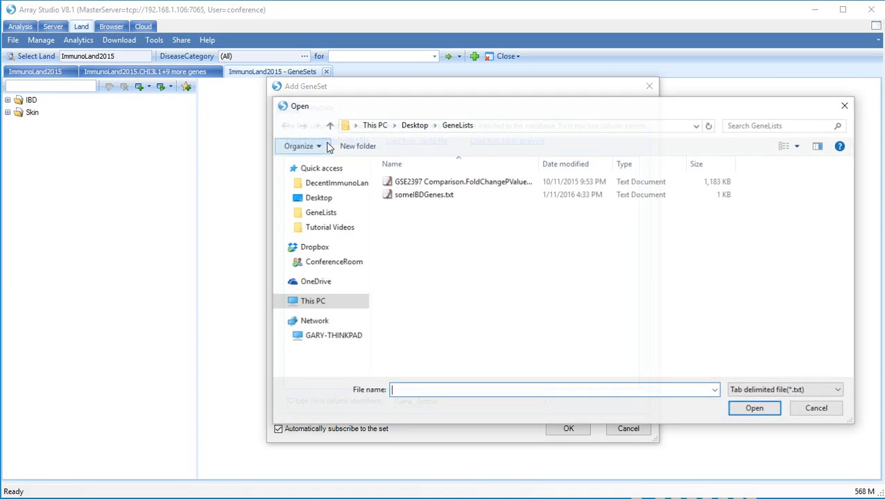
{"action": "left_click", "coordinate": [406, 194]}
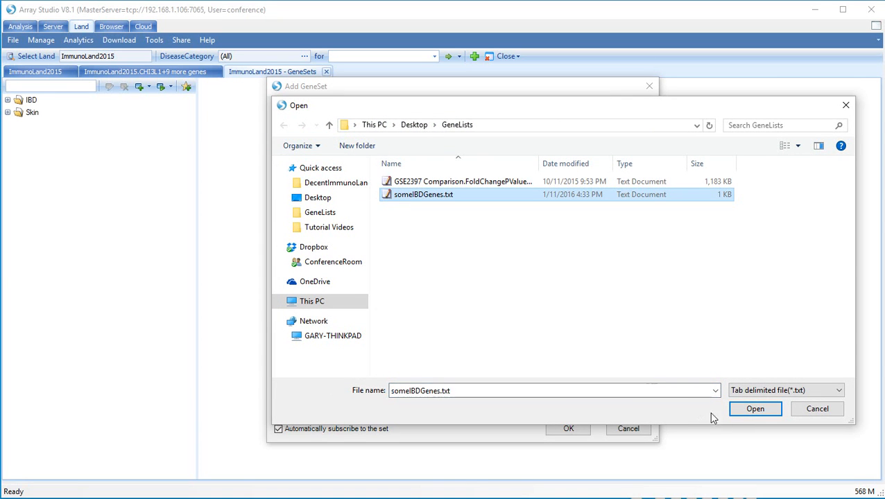
{"action": "left_click", "coordinate": [755, 409]}
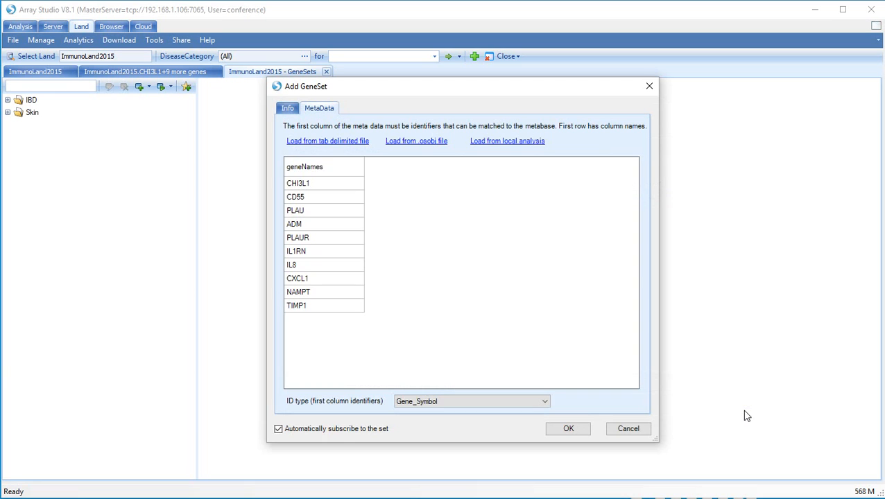
{"action": "left_click", "coordinate": [569, 428]}
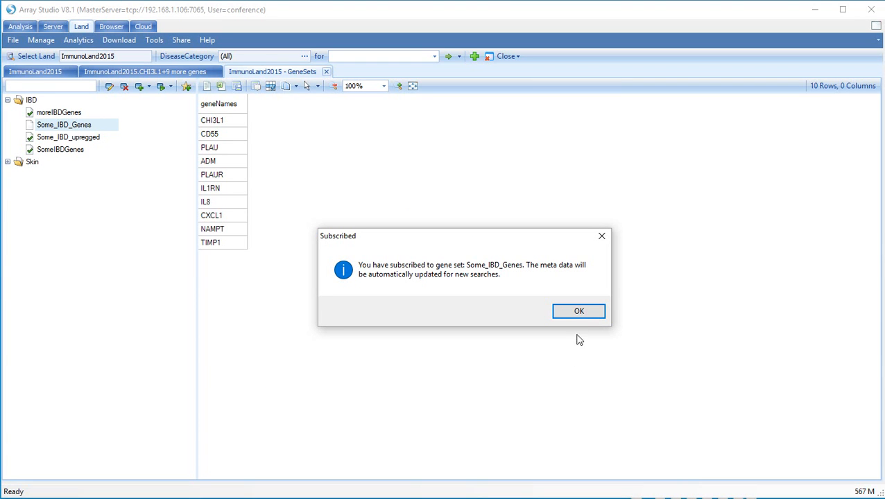
{"action": "left_click", "coordinate": [580, 313]}
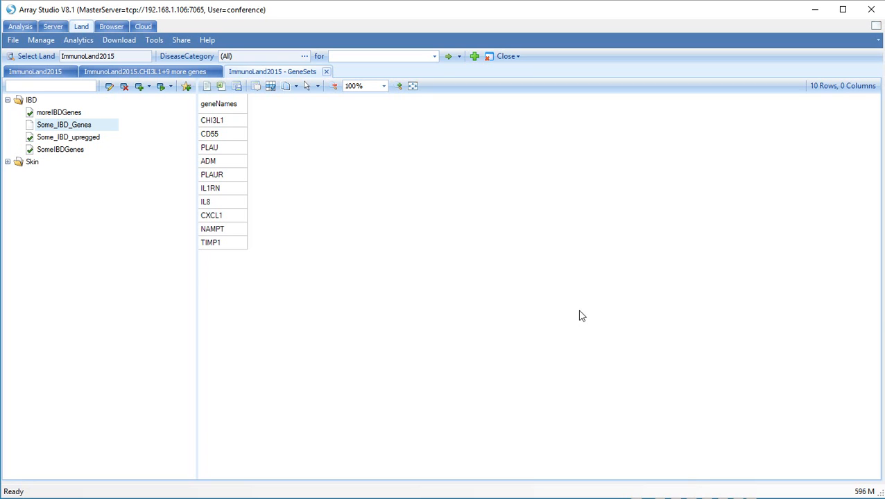
Search the Land for the gene set some_ibd_genes.
{"action": "left_click", "coordinate": [355, 55]}
{"action": "type", "text": "some_ib"}
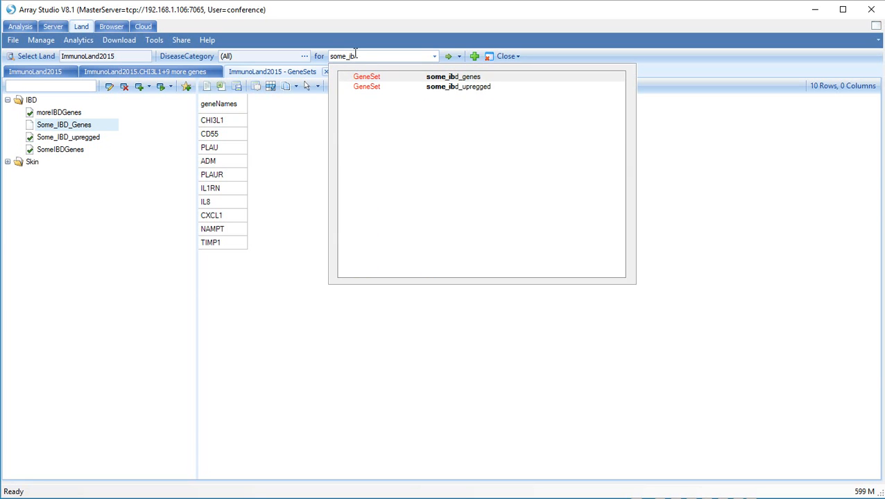
{"action": "left_click", "coordinate": [378, 81]}
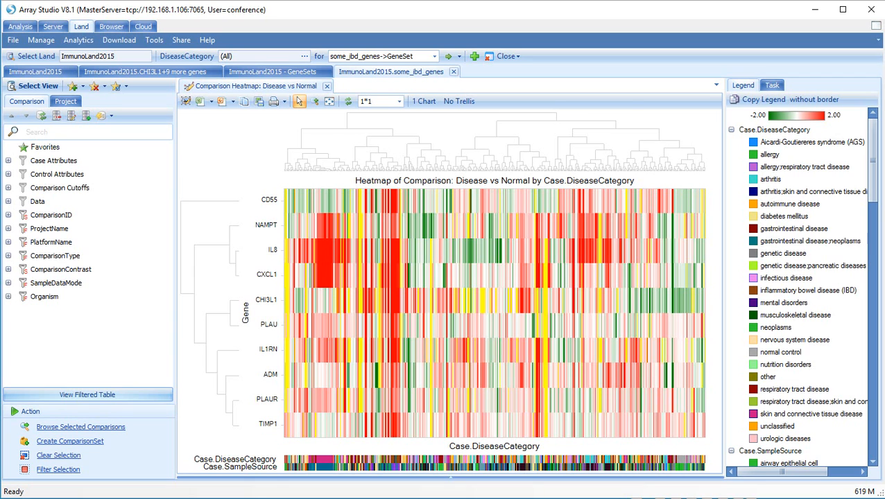
View GSE2397 Comparison.FoldChangePValueTable.txt in Notepad++, and return to gene set management in Array Studio.
{"action": "left_click", "coordinate": [340, 498]}
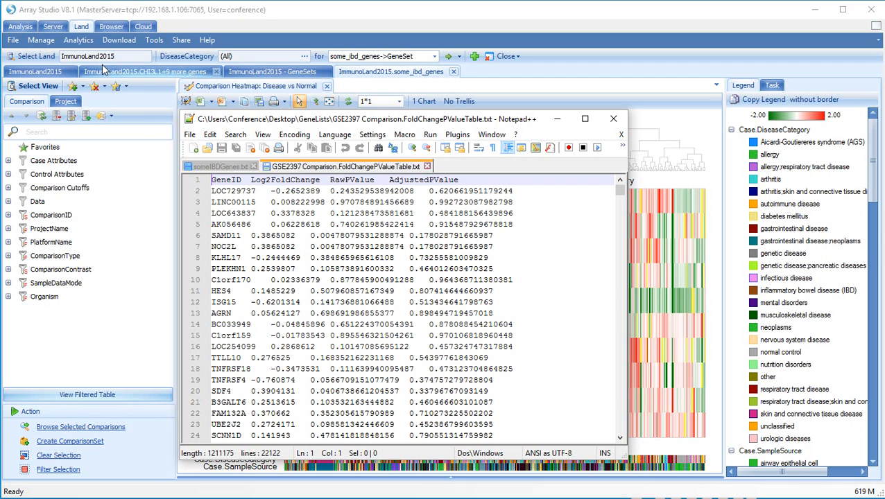
{"action": "left_click", "coordinate": [40, 42]}
{"action": "mouse_move", "coordinate": [71, 102]}
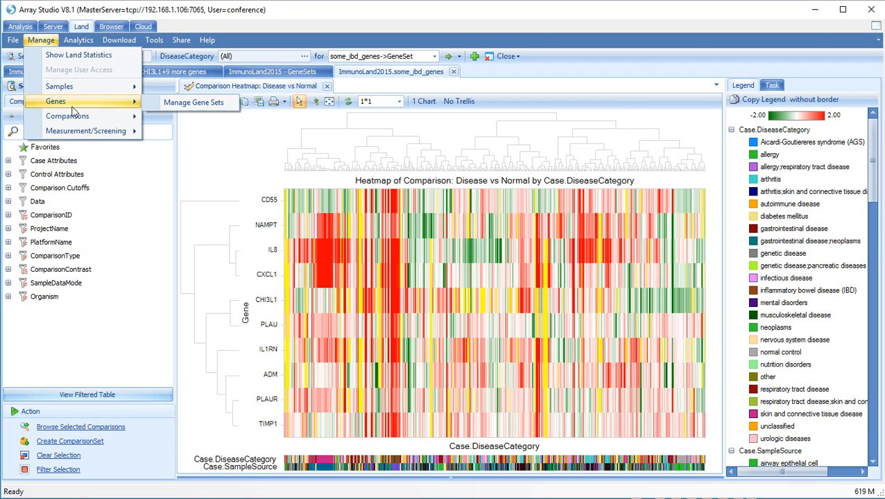
{"action": "left_click", "coordinate": [180, 104]}
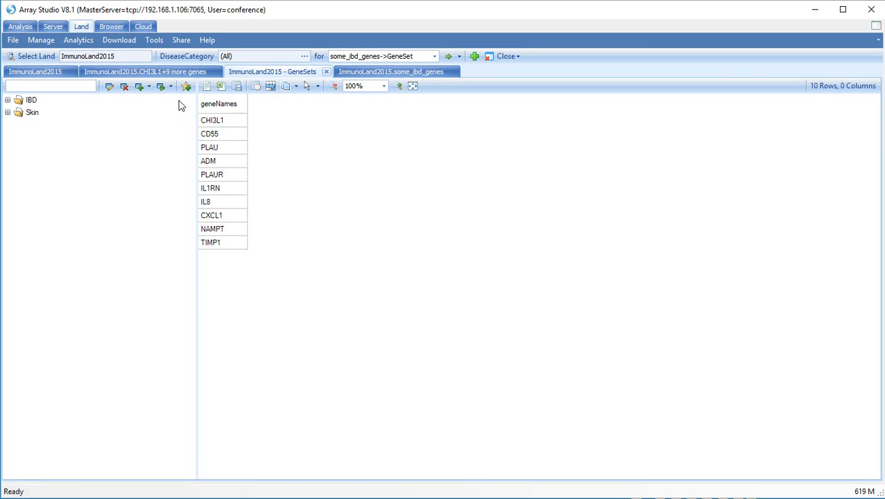
Start another new gene set named IBD_Test_AllGenes under the IBD tag.
{"action": "left_click", "coordinate": [139, 87]}
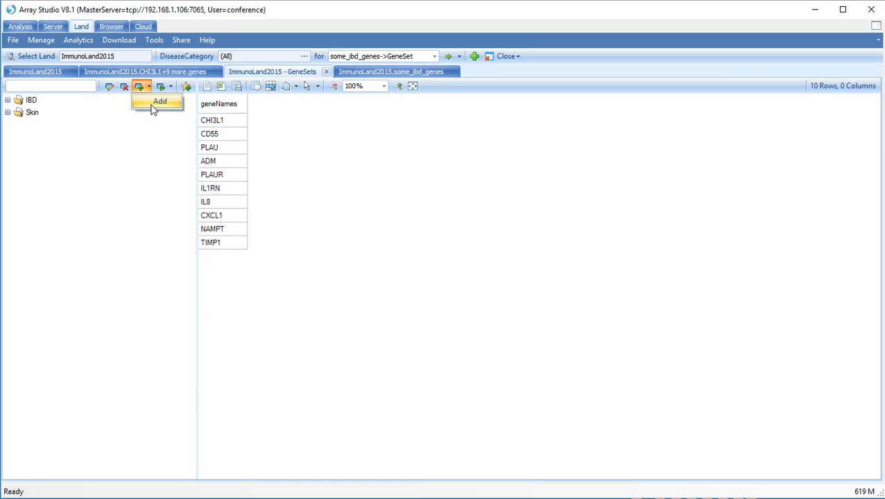
{"action": "left_click", "coordinate": [154, 103]}
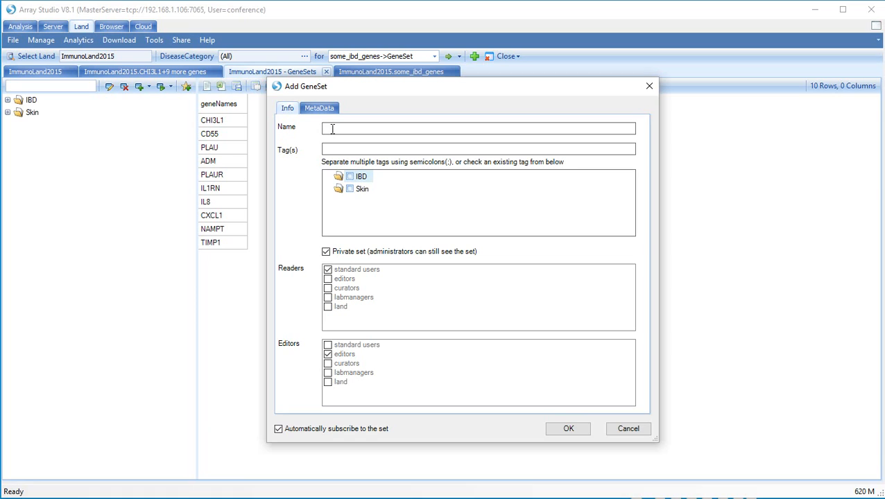
{"action": "type", "text": "IBD_Test_AllGenes"}
Load the new set's metadata from GSE2397 Comparison.FoldChangePValueTable.txt and save the subscribed gene set.
{"action": "left_click", "coordinate": [325, 113]}
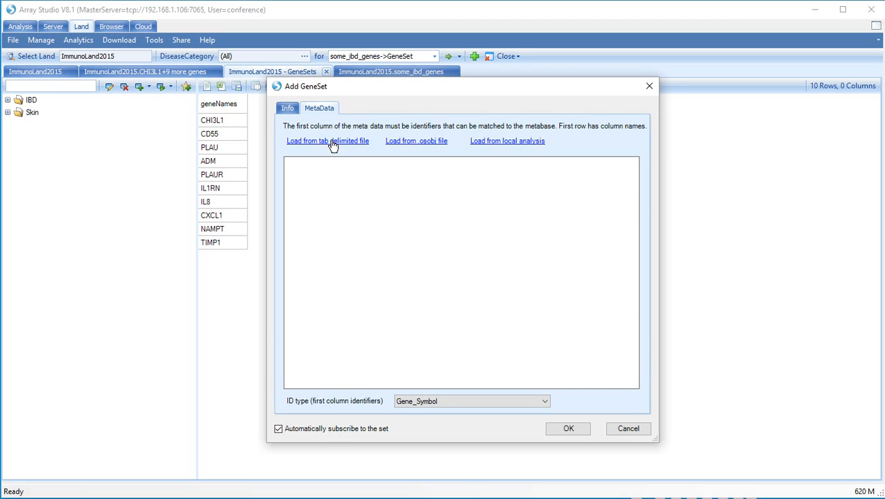
{"action": "left_click", "coordinate": [333, 141]}
{"action": "left_click", "coordinate": [419, 182]}
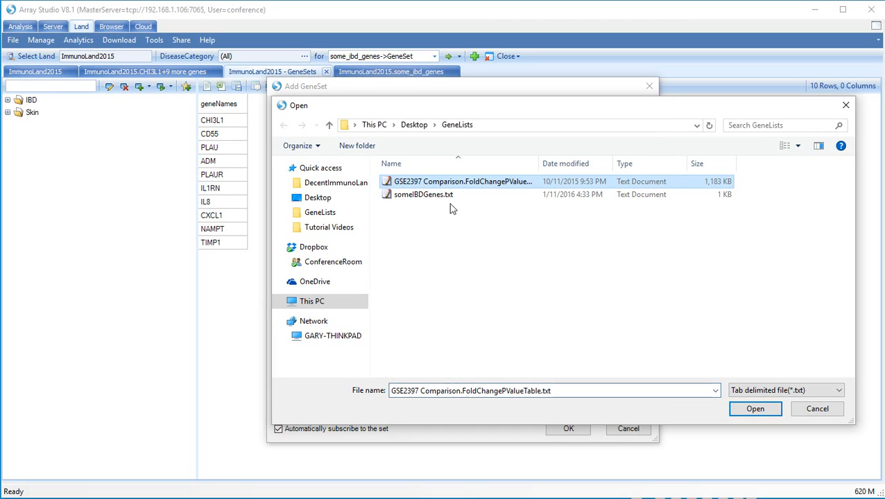
{"action": "left_click", "coordinate": [753, 409]}
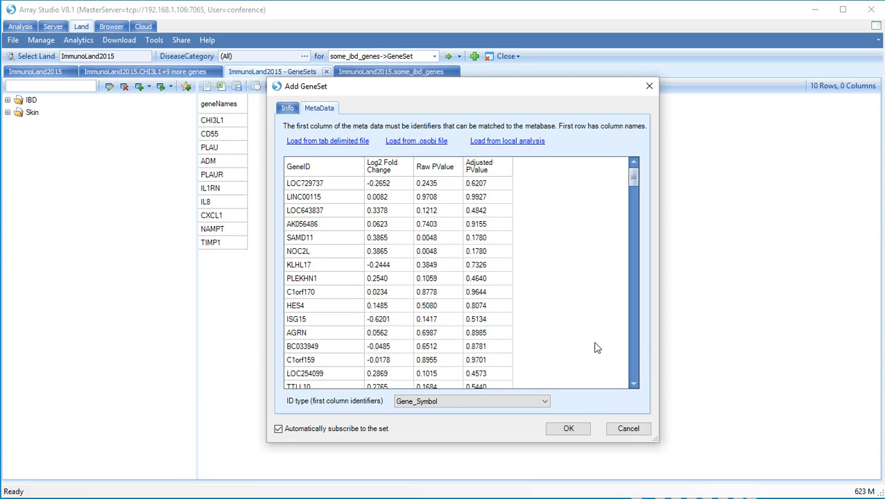
{"action": "left_click", "coordinate": [571, 429]}
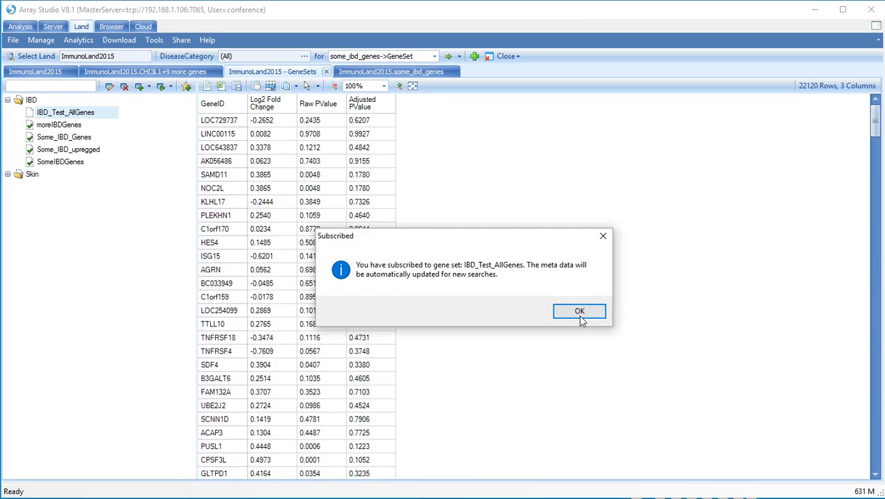
{"action": "left_click", "coordinate": [579, 313]}
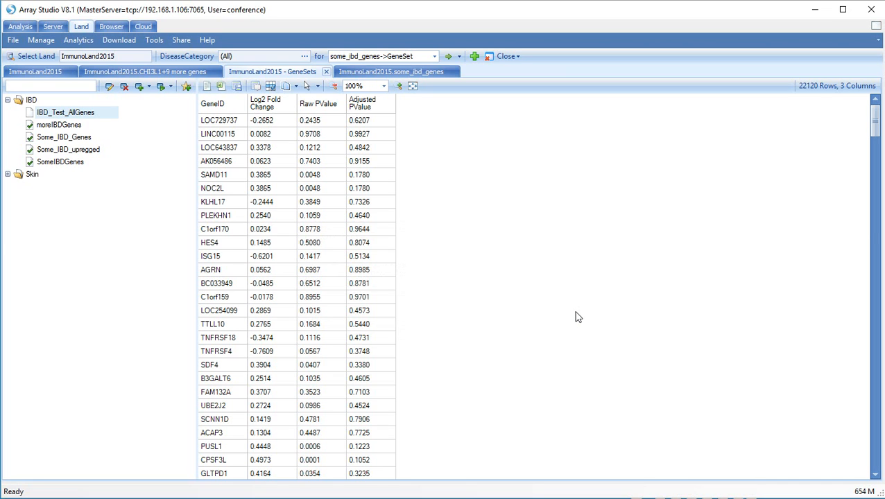
Open the Gene Set Analysis plot view for the whole ImmunoLand2015 Land.
{"action": "left_click", "coordinate": [35, 72]}
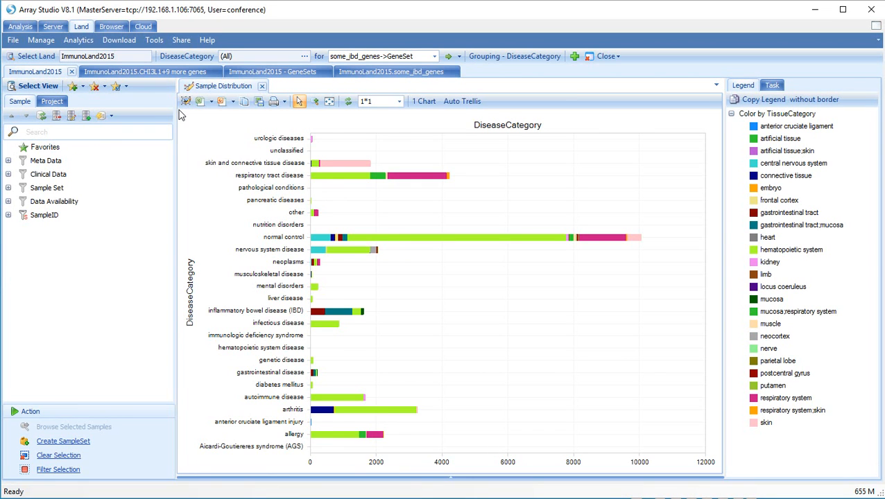
{"action": "left_click", "coordinate": [41, 86]}
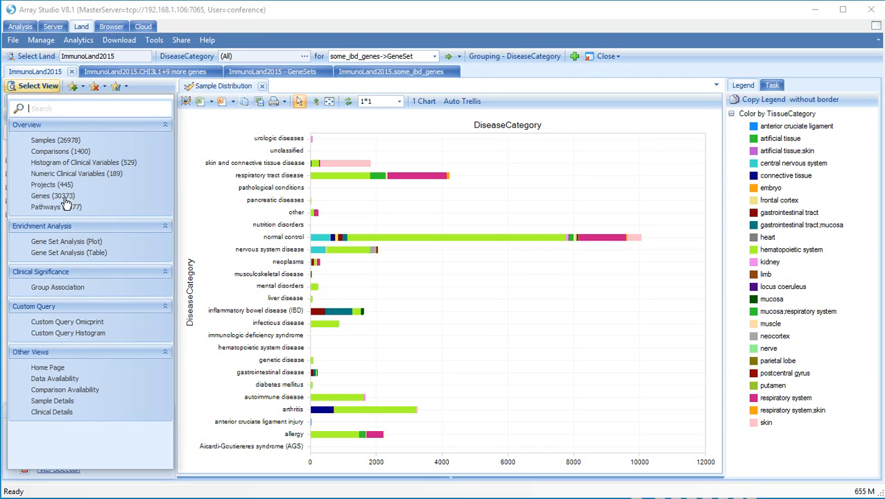
{"action": "left_click", "coordinate": [98, 245]}
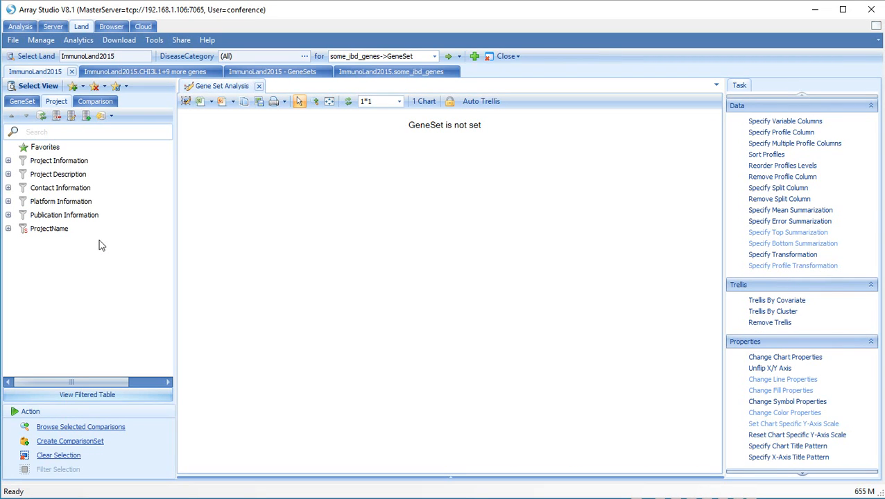
Plot the enrichment of the IBD gene set IBD_Test_AllGenes and show details of the inflammatory bowel disease comparison with the highest -Log10(P-Value).
{"action": "left_click", "coordinate": [32, 105]}
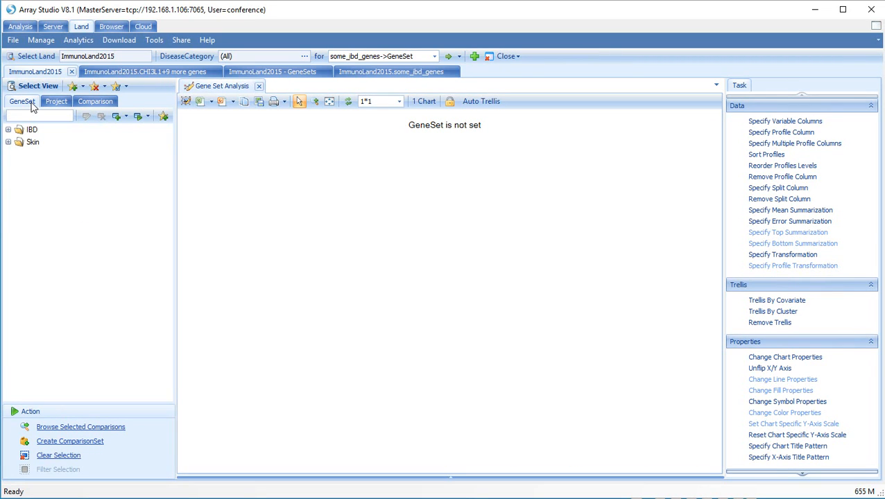
{"action": "left_click", "coordinate": [8, 130]}
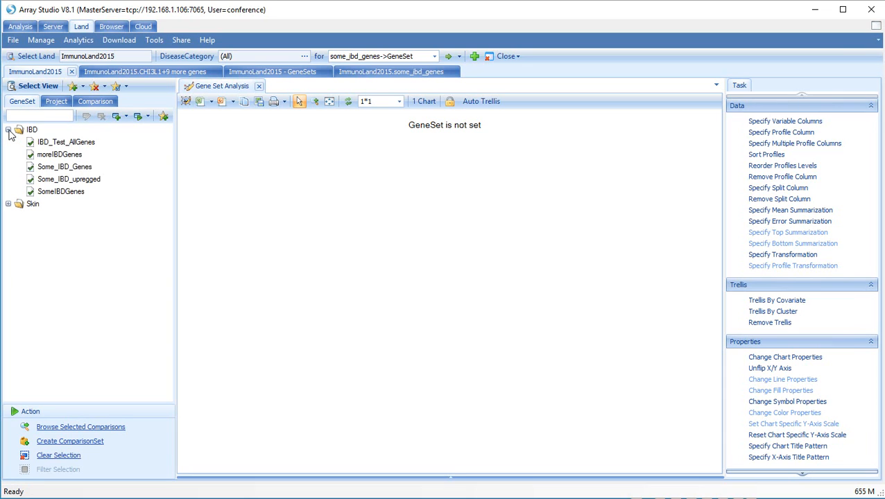
{"action": "left_click", "coordinate": [84, 144]}
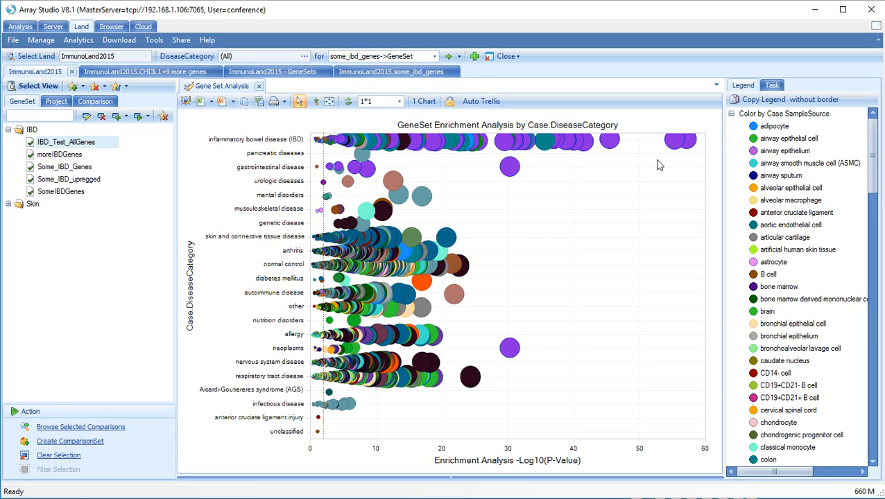
{"action": "left_click", "coordinate": [687, 139]}
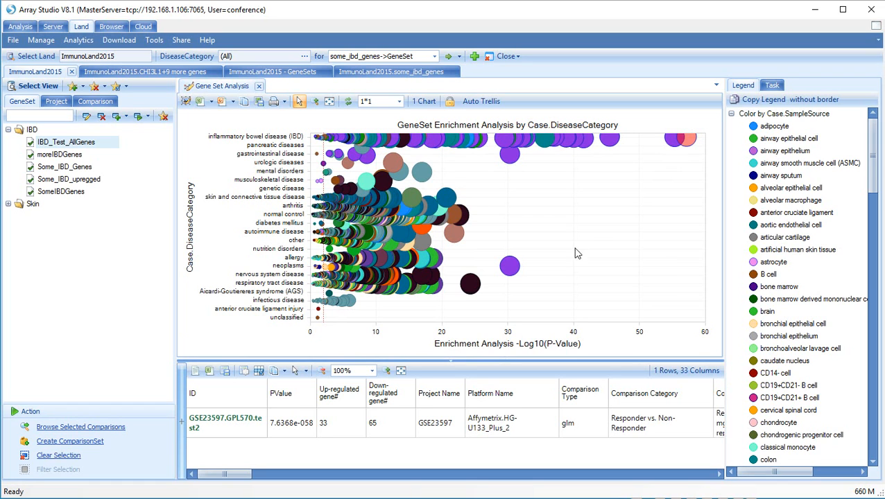